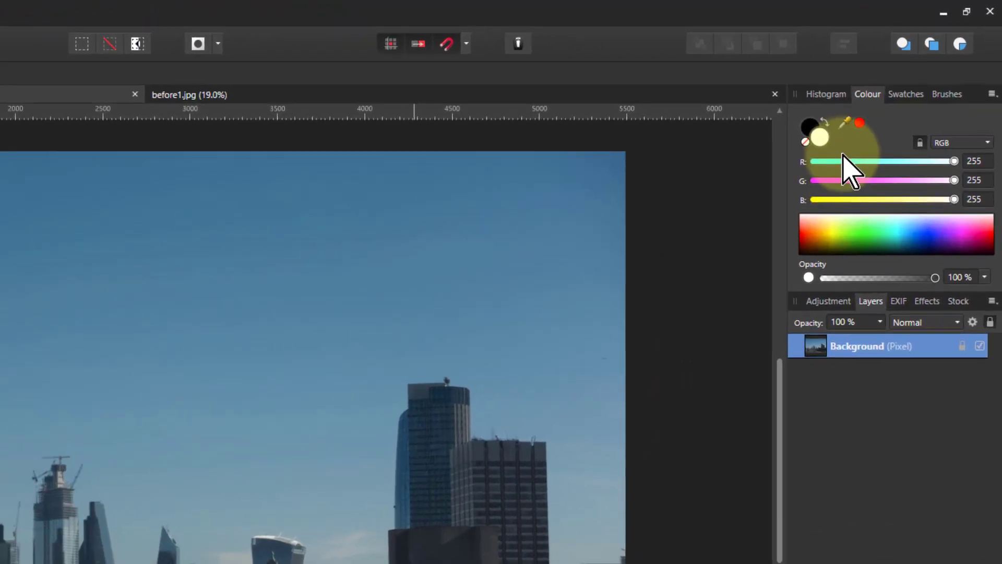
- Import the Dave's ND Filters V1.afpalette file into the Swatches panel as an application palette
left_click(907, 96)
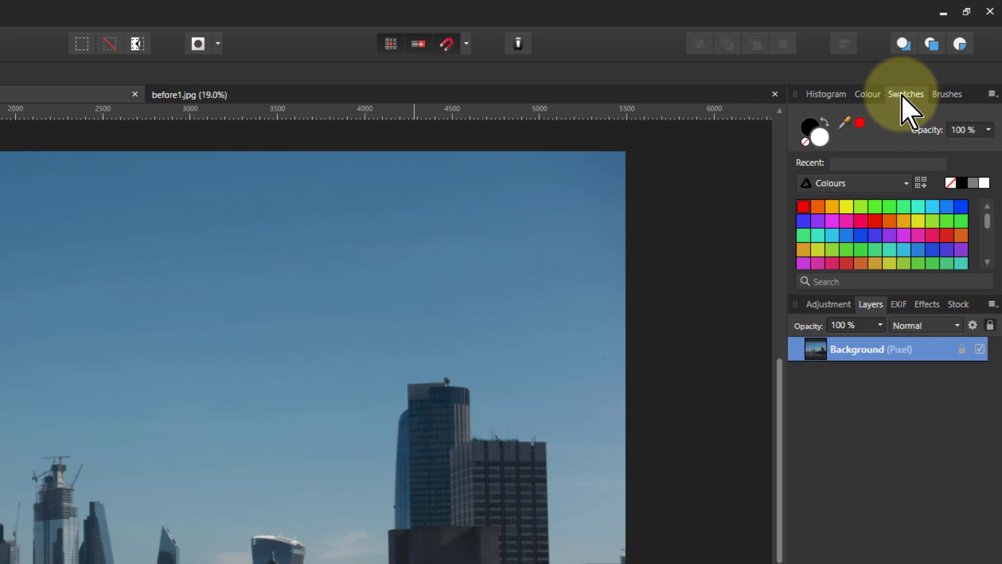
left_click(993, 93)
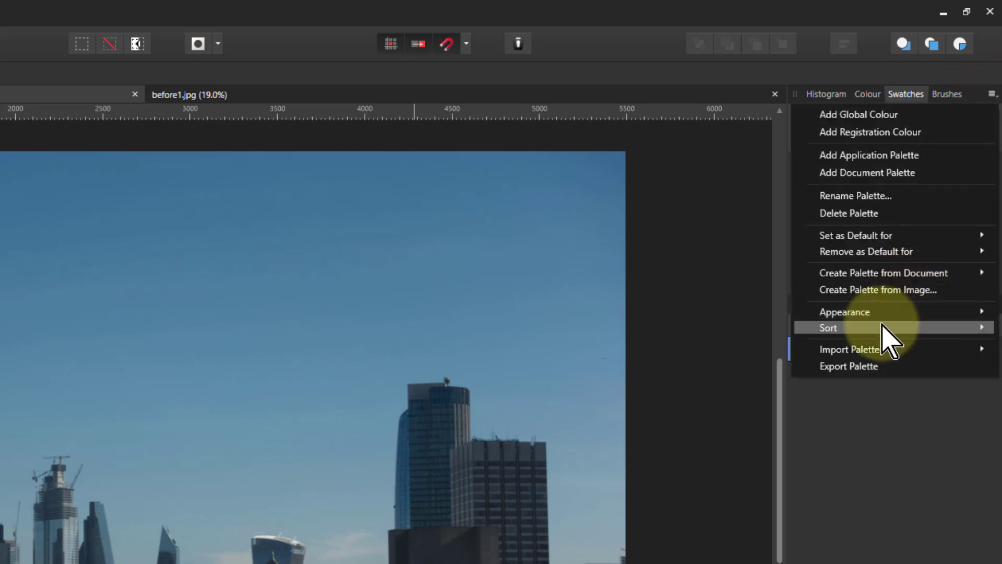
left_click(875, 349)
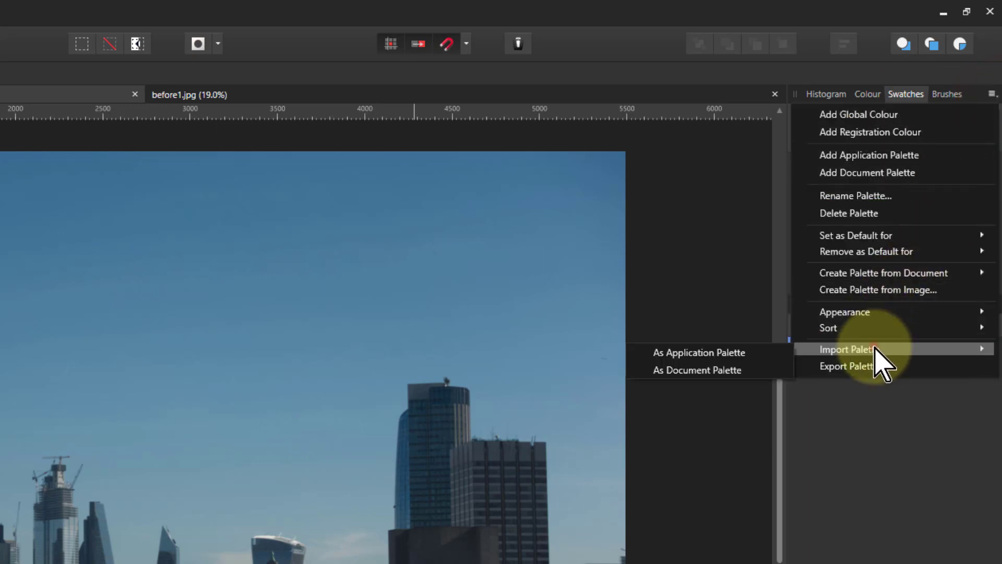
left_click(690, 353)
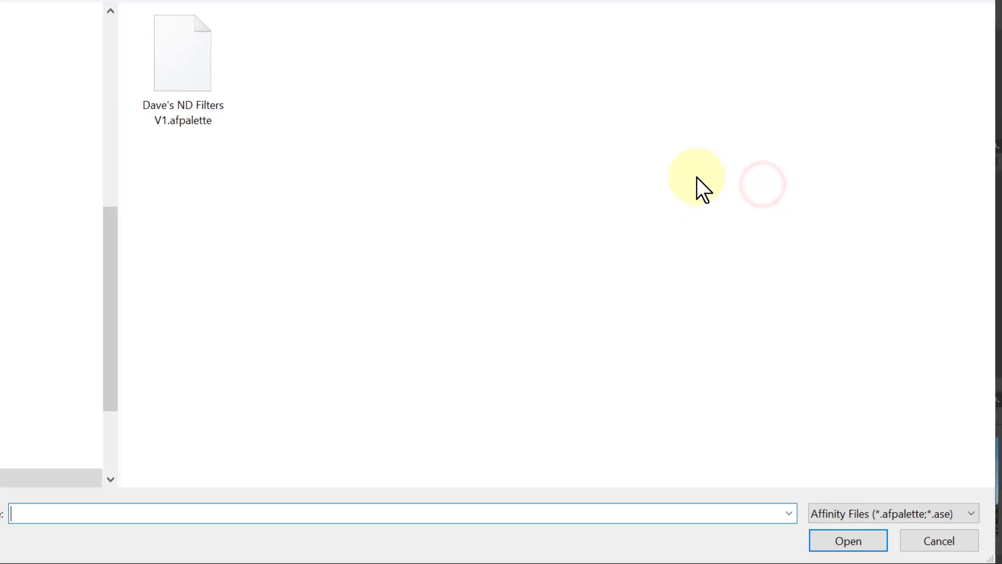
left_click(188, 54)
double_click(188, 55)
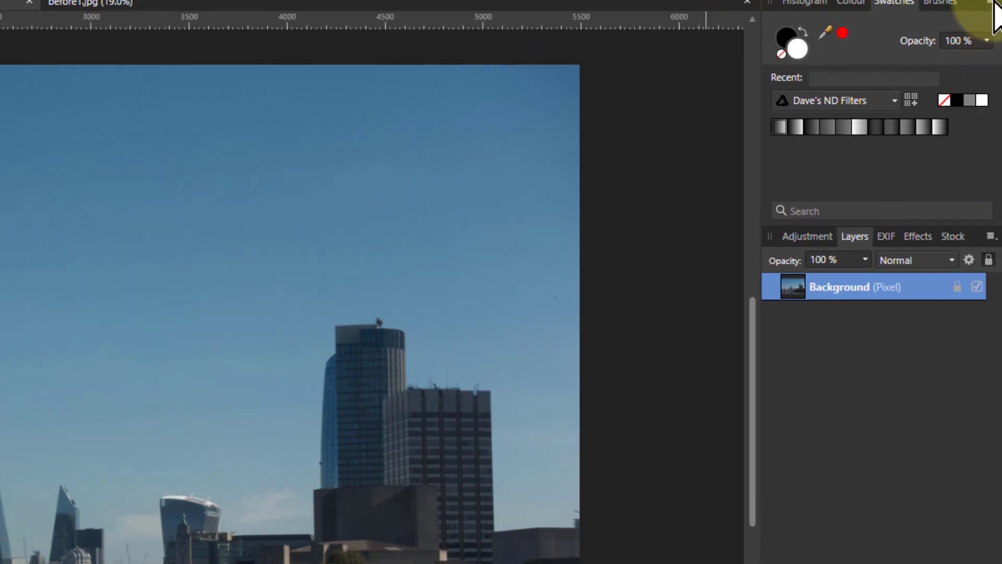
- Switch the Swatches panel appearance to Show as List to see the gradient names
left_click(991, 24)
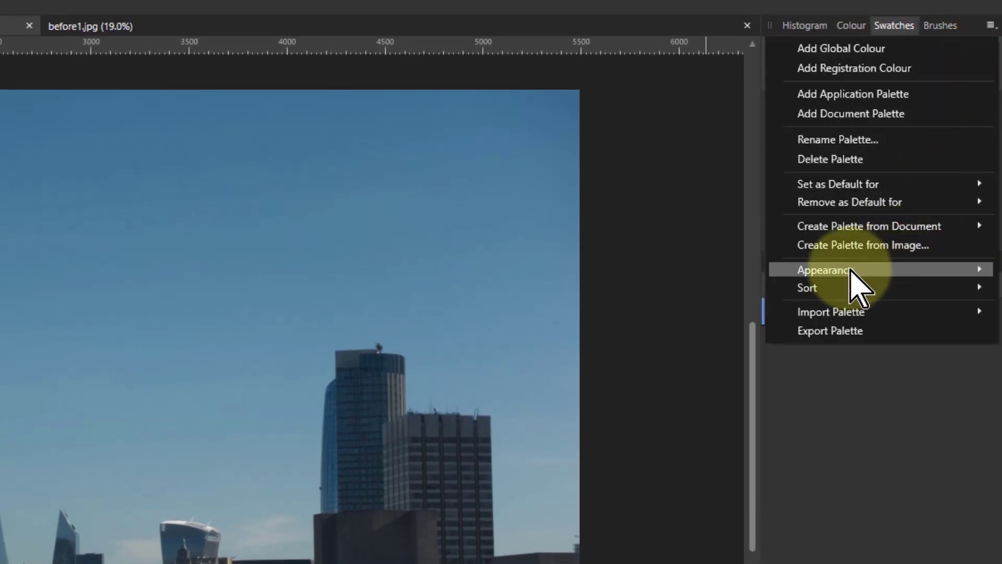
mouse_move(851, 270)
left_click(708, 275)
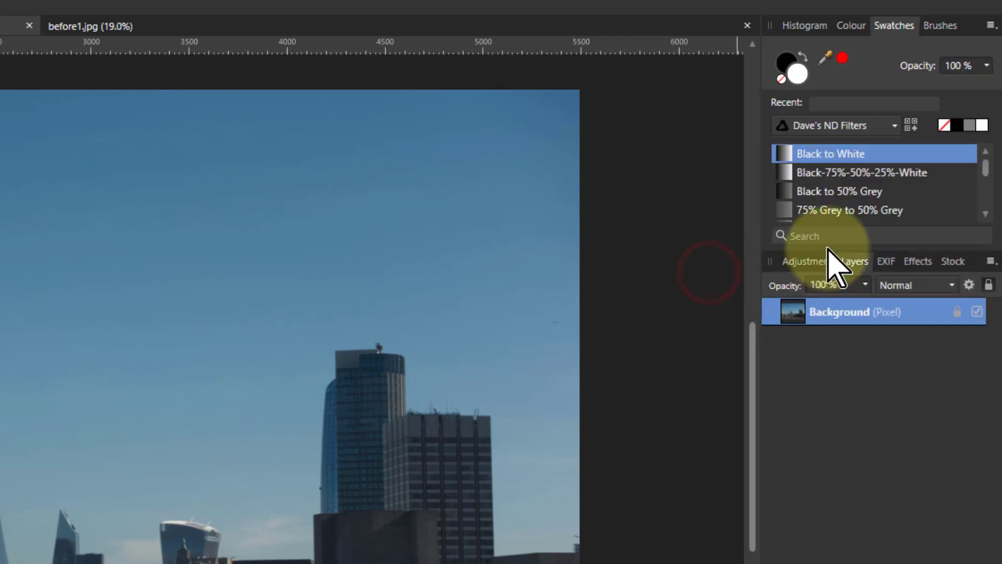
scroll(883, 178, "down", 2)
scroll(882, 180, "up", 1)
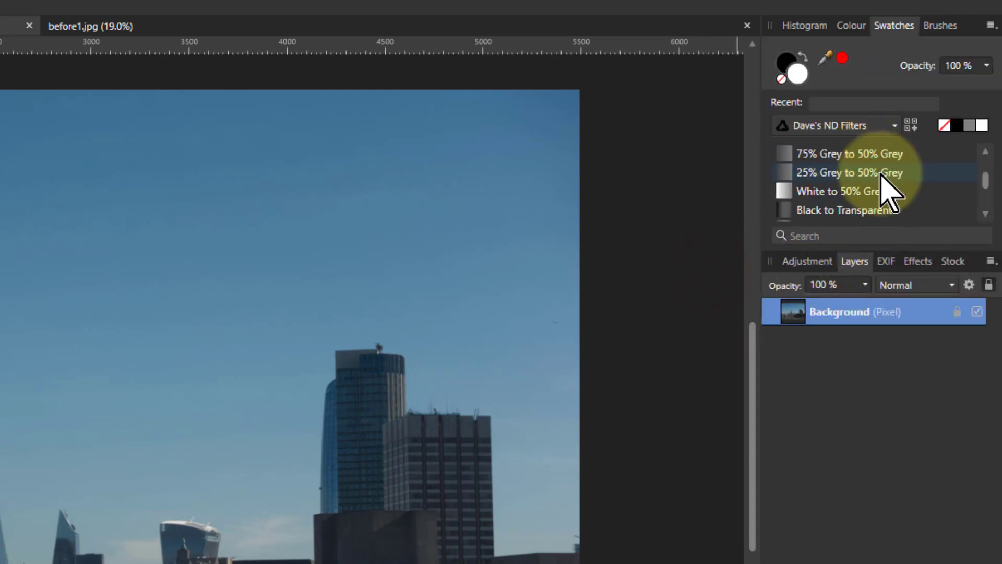
scroll(882, 180, "down", 2)
scroll(884, 189, "up", 5)
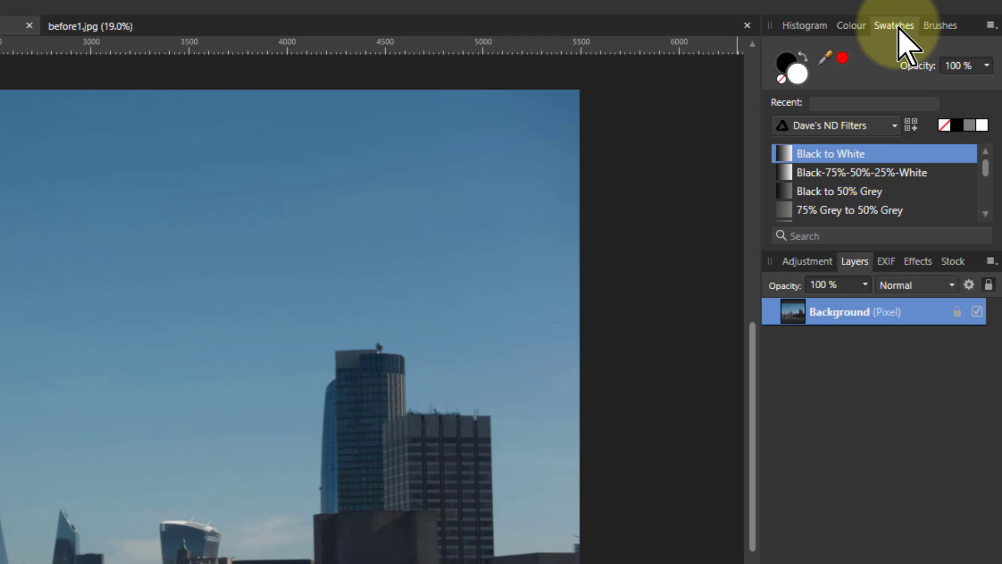
- Drag the Swatches panel out into its own floating panel beside the photo
left_click_drag(899, 26, 570, 102)
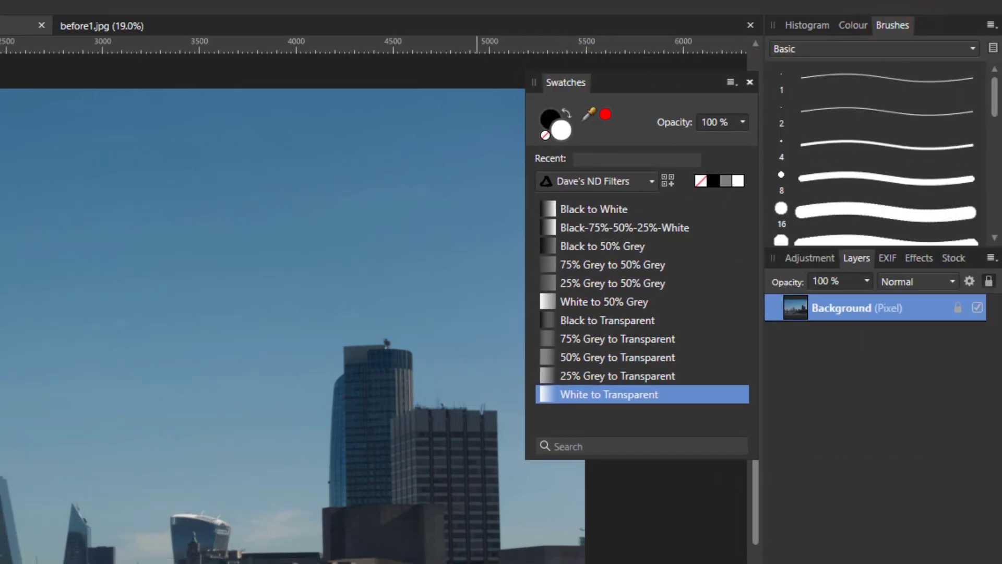
left_click_drag(158, 563, 163, 563)
left_click_drag(445, 553, 454, 548)
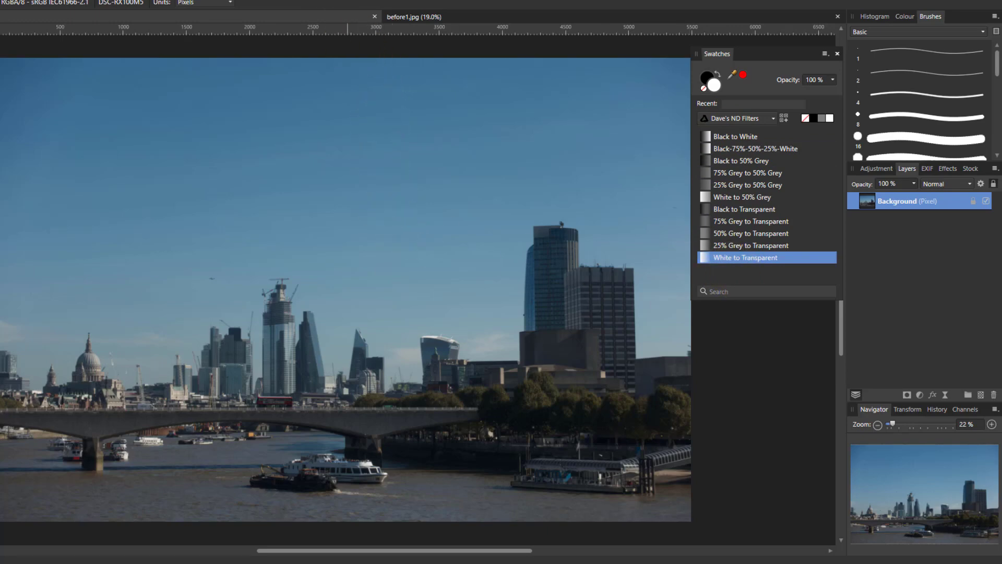
- On before2.jpg, add a new pixel layer, choose the Black to 50% Grey swatch and the Gradient Tool
left_click(372, 49)
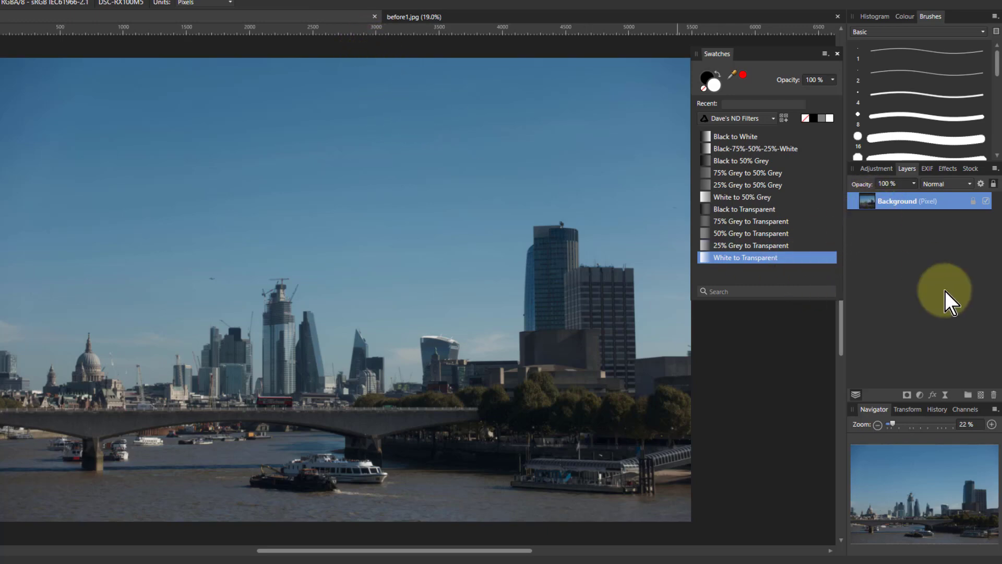
left_click(981, 395)
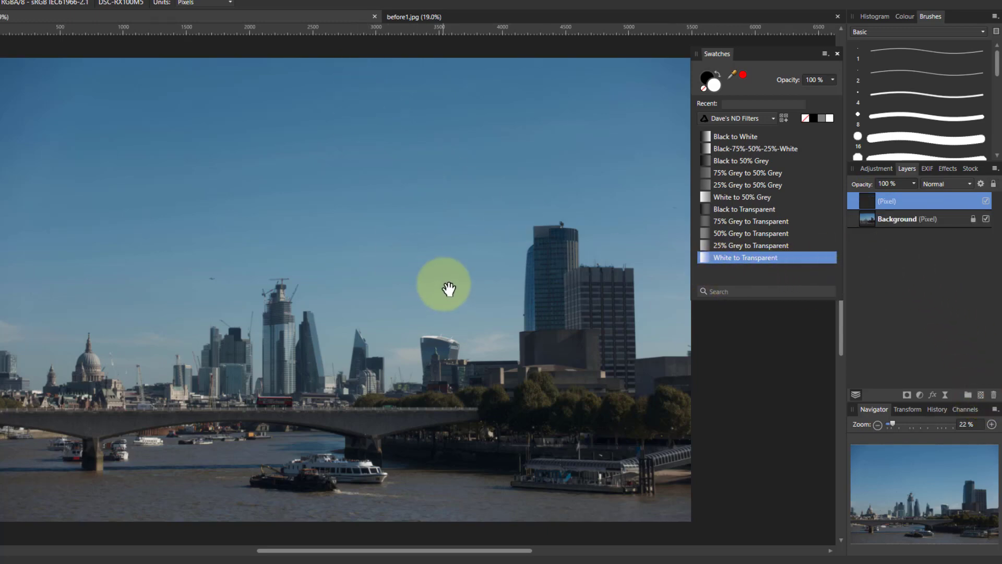
left_click(711, 161)
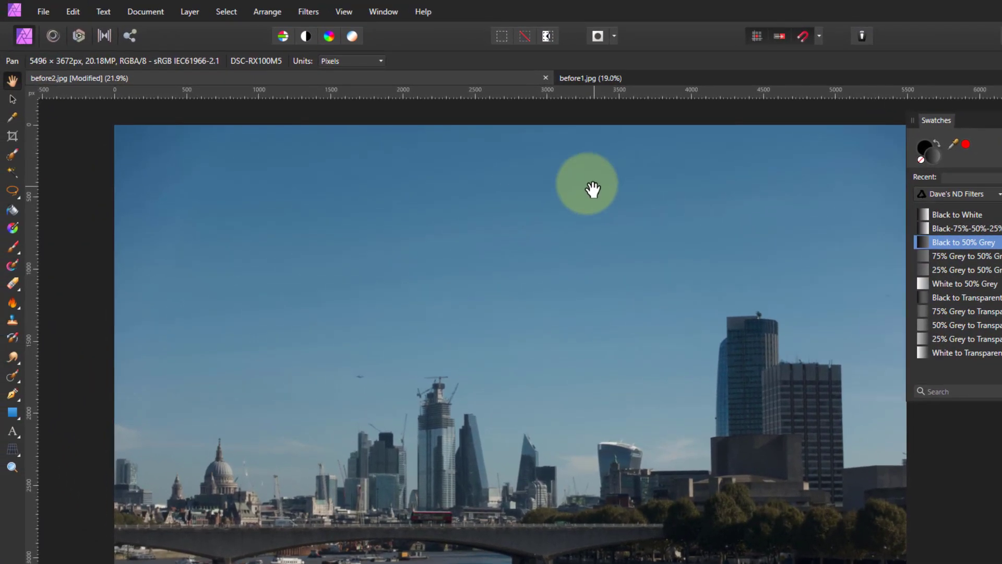
left_click(13, 224)
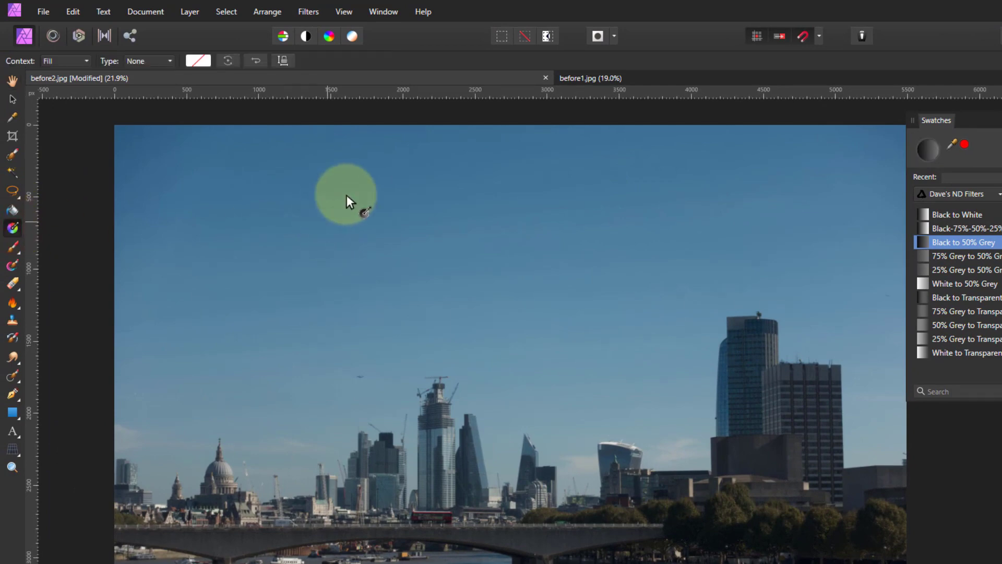
- Draw a top-to-bottom gradient, preview other swatches, and settle on Black to 50% Grey
left_click_drag(531, 140, 512, 561)
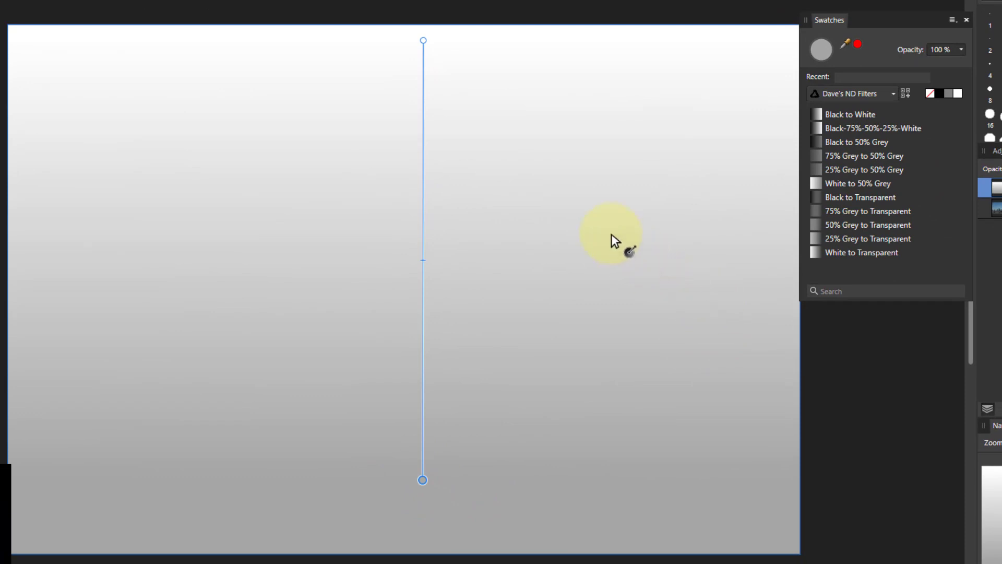
left_click(824, 143)
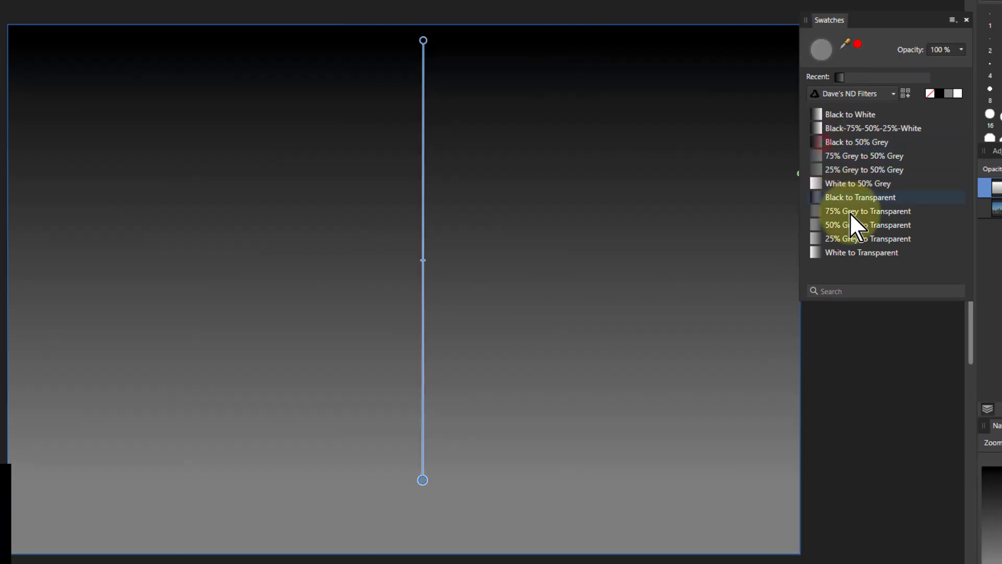
left_click(842, 131)
left_click(836, 156)
left_click(837, 183)
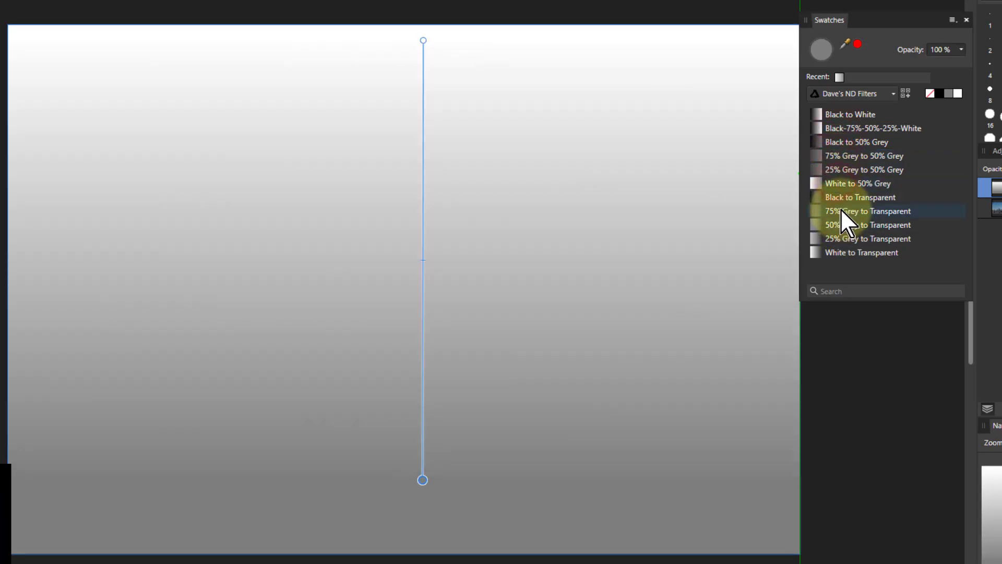
left_click(840, 142)
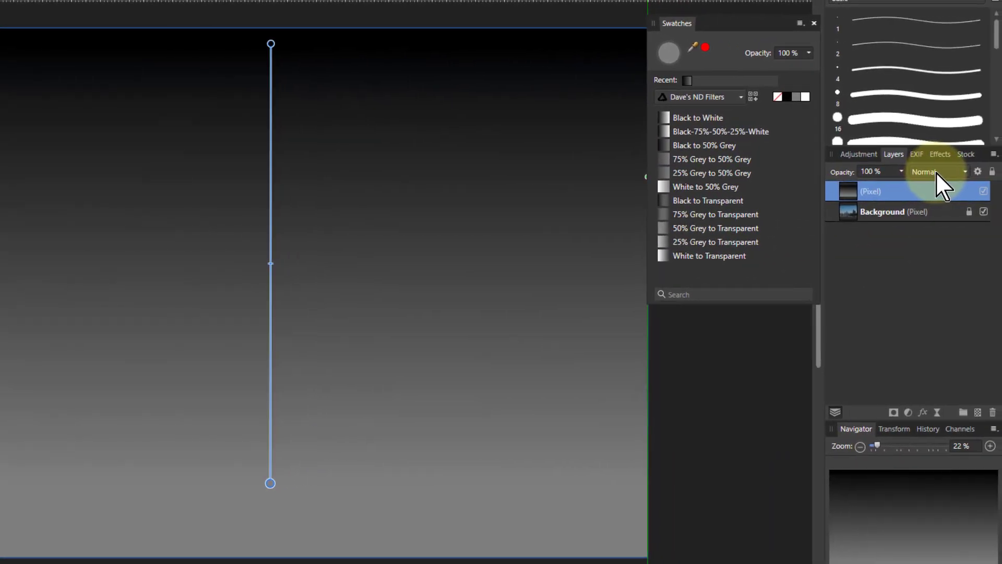
- Set the gradient layer's blend mode to Soft Light to darken the sky
left_click(935, 175)
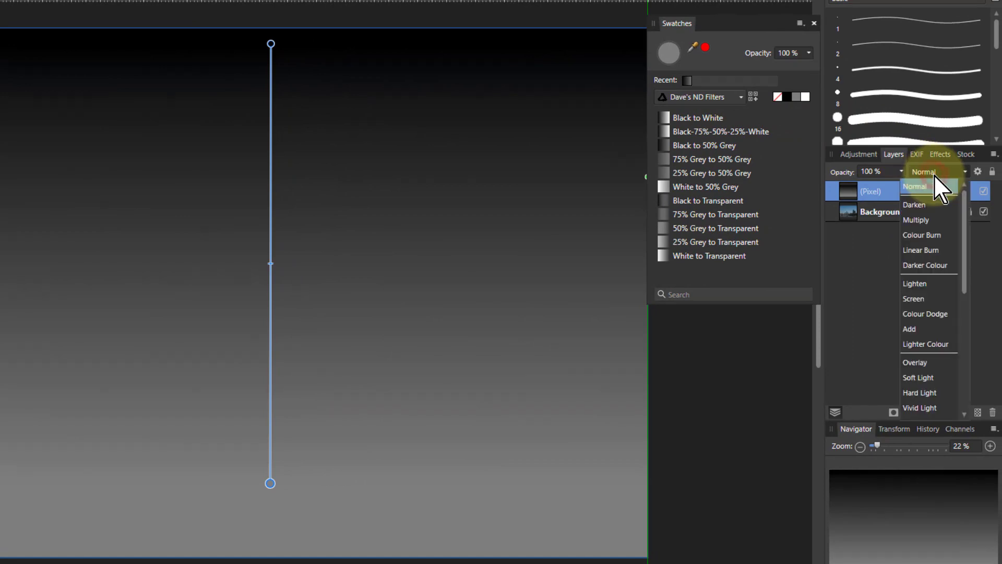
scroll(921, 308, "down", 2)
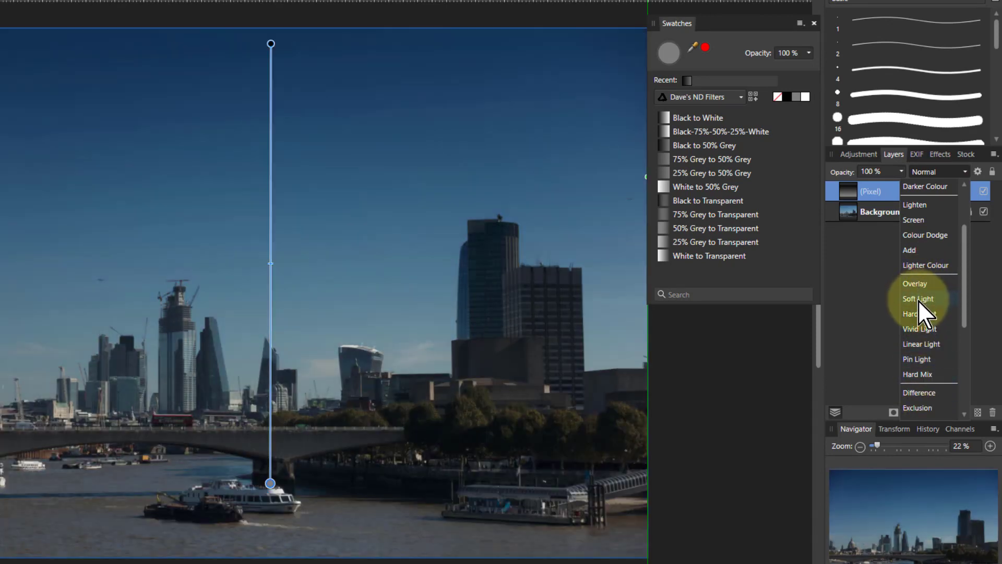
left_click(919, 300)
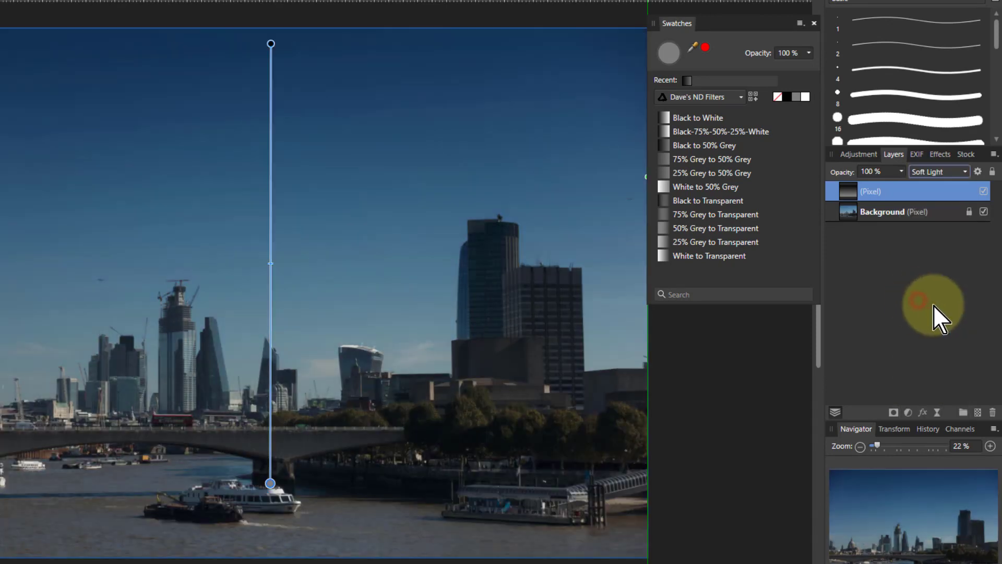
left_click(271, 483)
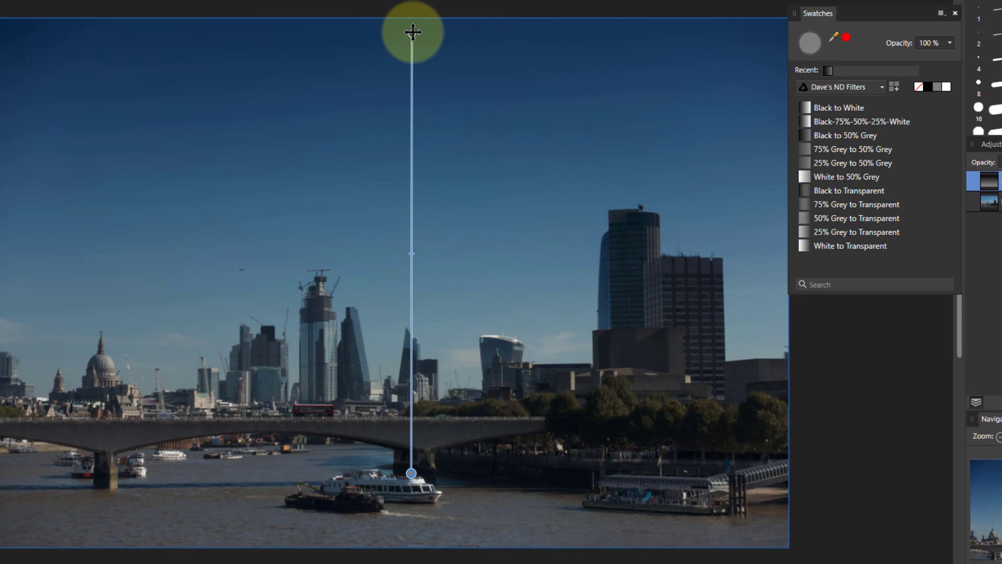
- Move the gradient's ends so the transition sits just above the skyline, then hide that layer
left_click_drag(414, 32, 411, 227)
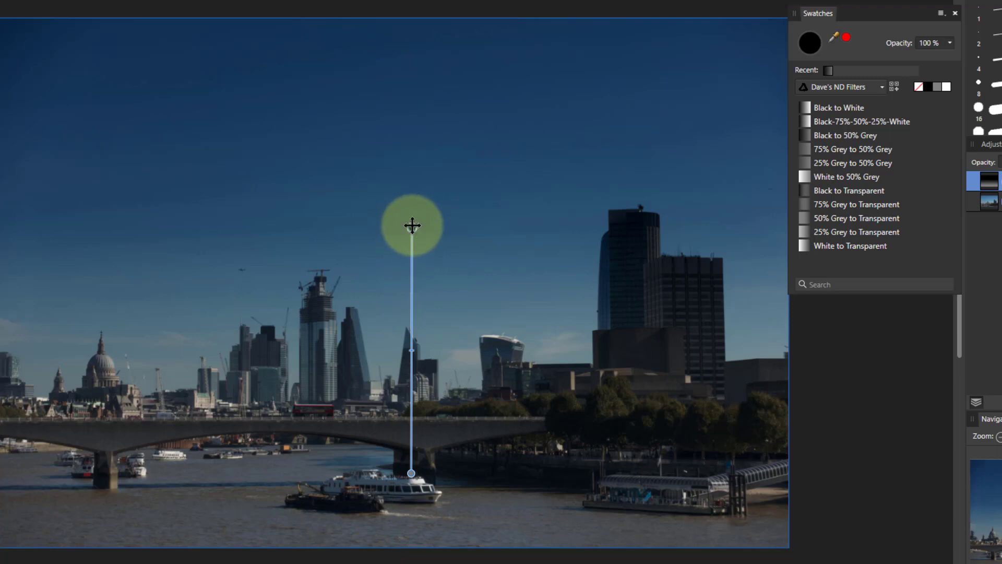
left_click_drag(412, 226, 413, 361)
left_click_drag(411, 473, 412, 419)
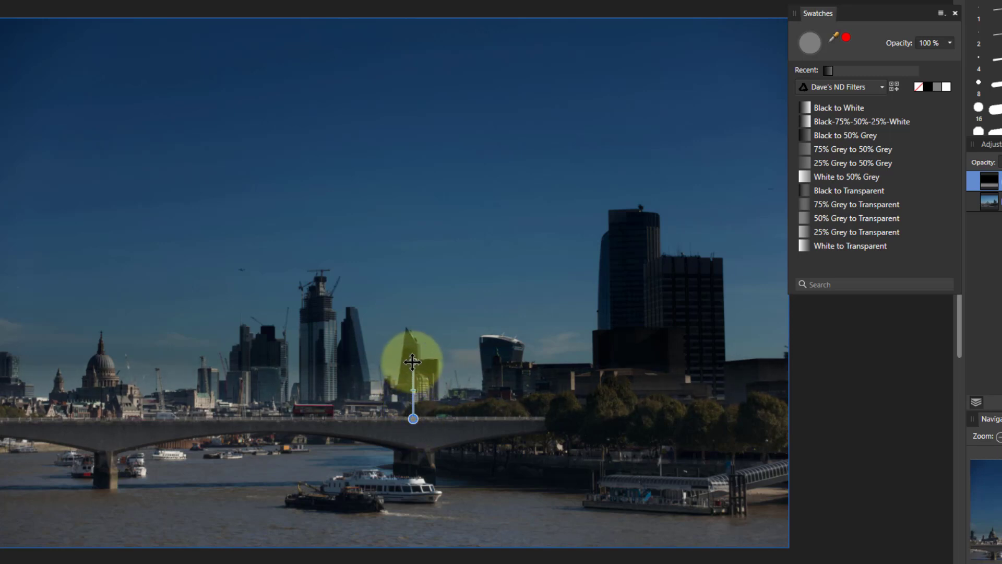
left_click_drag(412, 361, 413, 379)
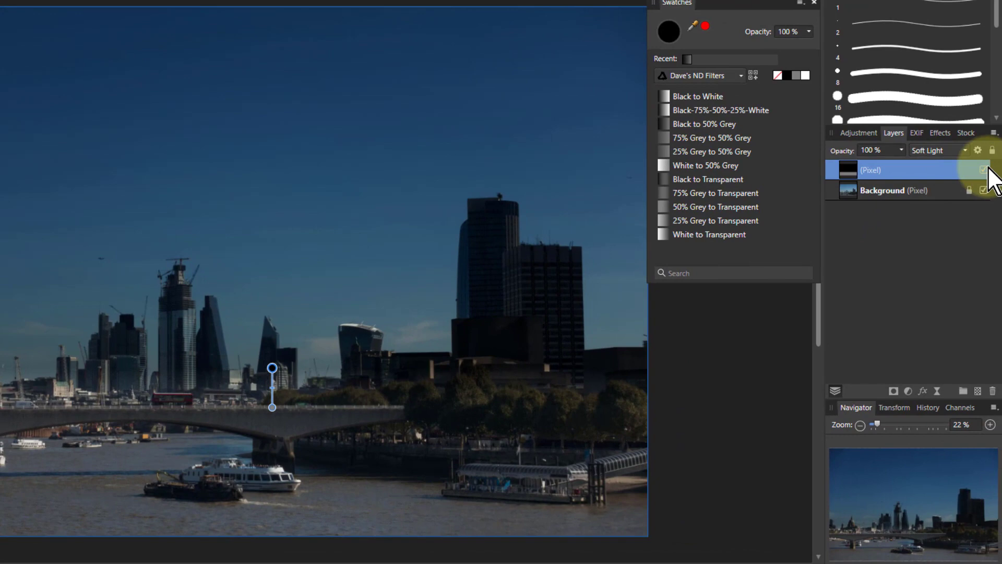
left_click(983, 170)
left_click(853, 193)
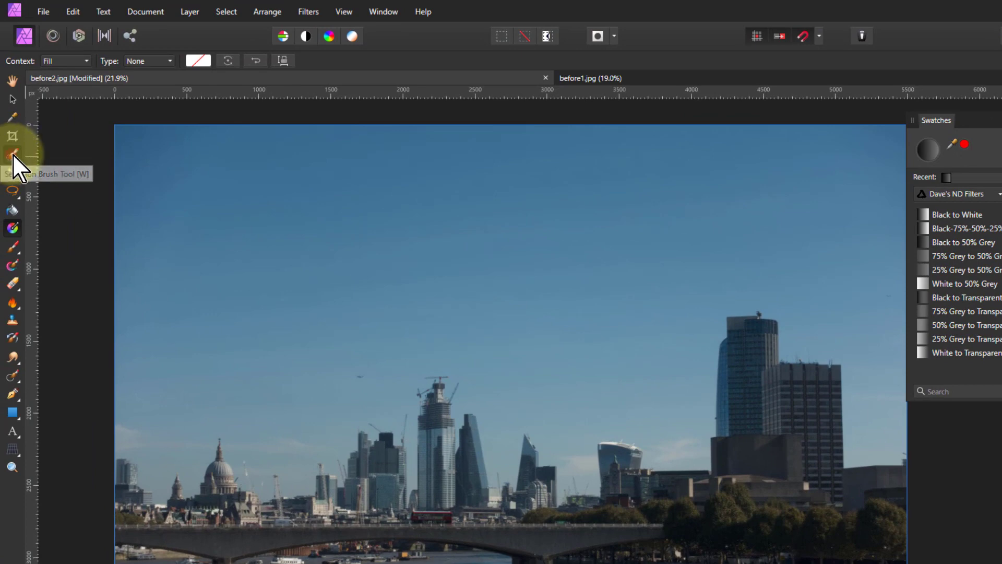
- Paint a selection over the sky with an enlarged Selection Brush
left_click(13, 154)
key("bracketright")
key("bracketright")
key("bracketright")
key("bracketright")
key("bracketright")
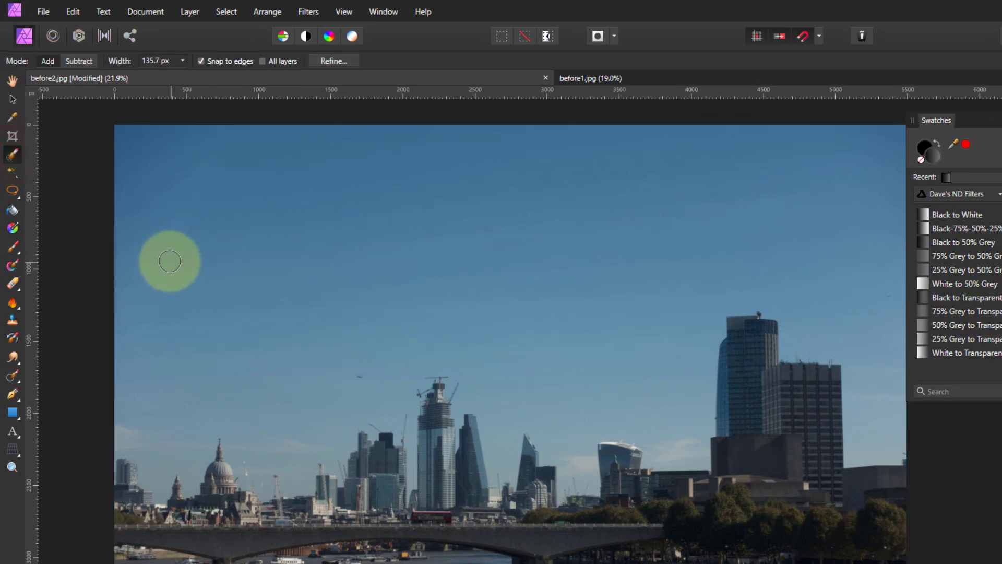
key("bracketright")
mouse_move(188, 258)
left_mouse_down()
mouse_move(306, 277)
mouse_move(251, 385)
mouse_move(266, 390)
mouse_move(414, 258)
mouse_move(535, 287)
mouse_move(616, 351)
mouse_move(694, 184)
mouse_move(745, 208)
mouse_move(555, 188)
mouse_move(188, 80)
left_mouse_up()
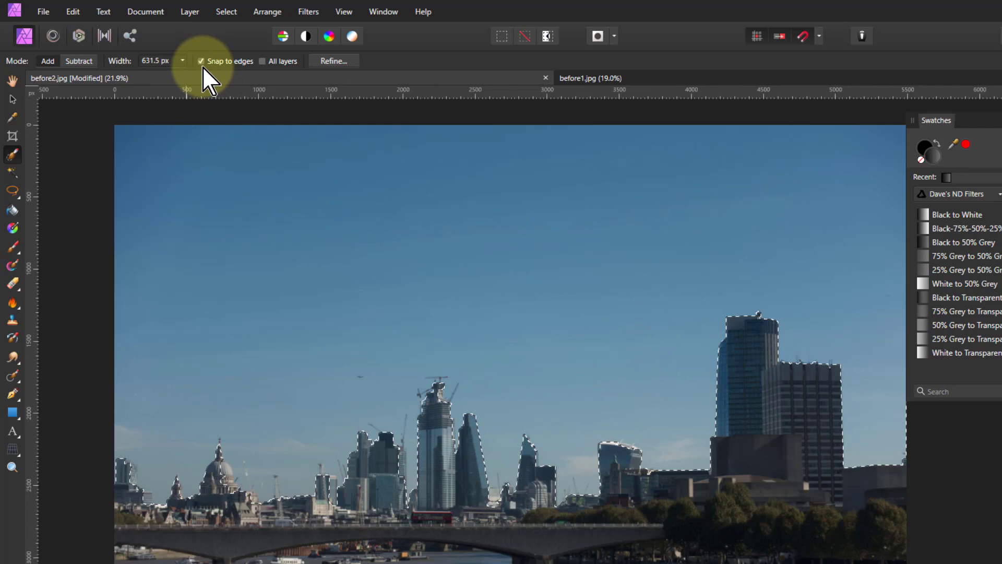
- Subtract St Paul's dome and a skyline building from the selection with a smaller brush
left_click(74, 61)
mouse_move(232, 425)
left_mouse_down()
mouse_move(241, 447)
mouse_move(220, 473)
mouse_move(223, 499)
mouse_move(136, 489)
left_mouse_up()
key("bracketleft")
key("bracketleft")
key("bracketleft")
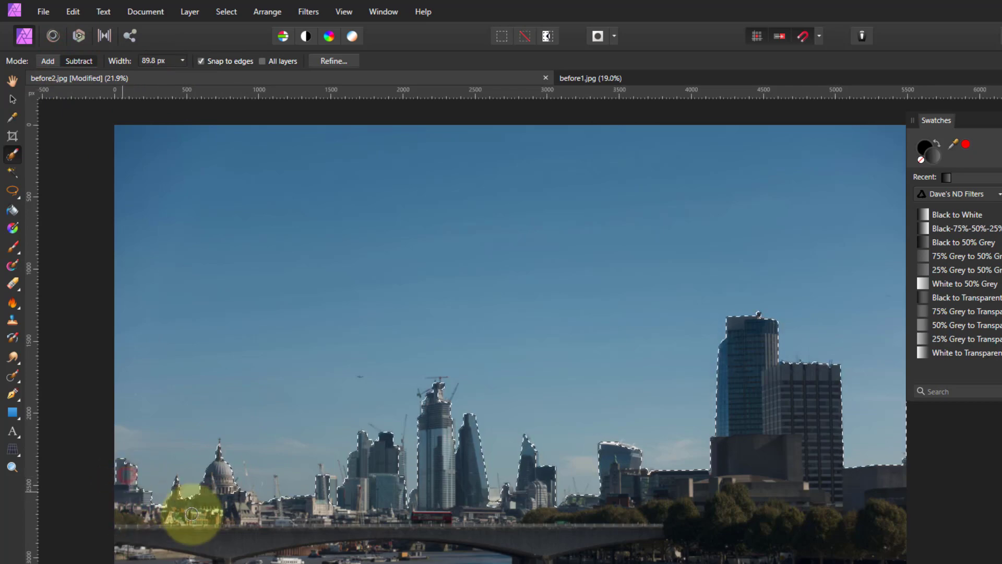
left_click(326, 489)
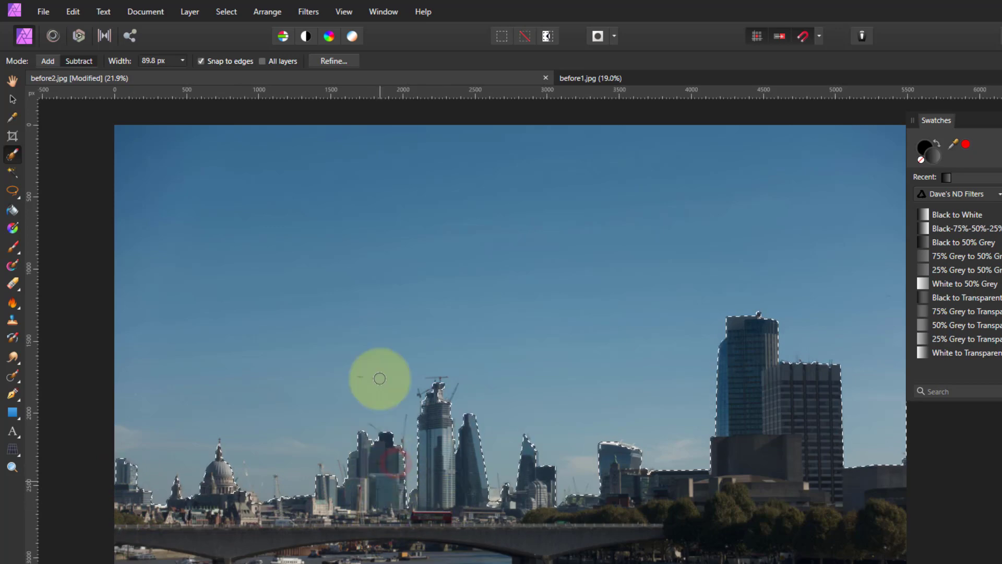
- Refine the selection edge around the right-hand towers and apply it
left_click(339, 61)
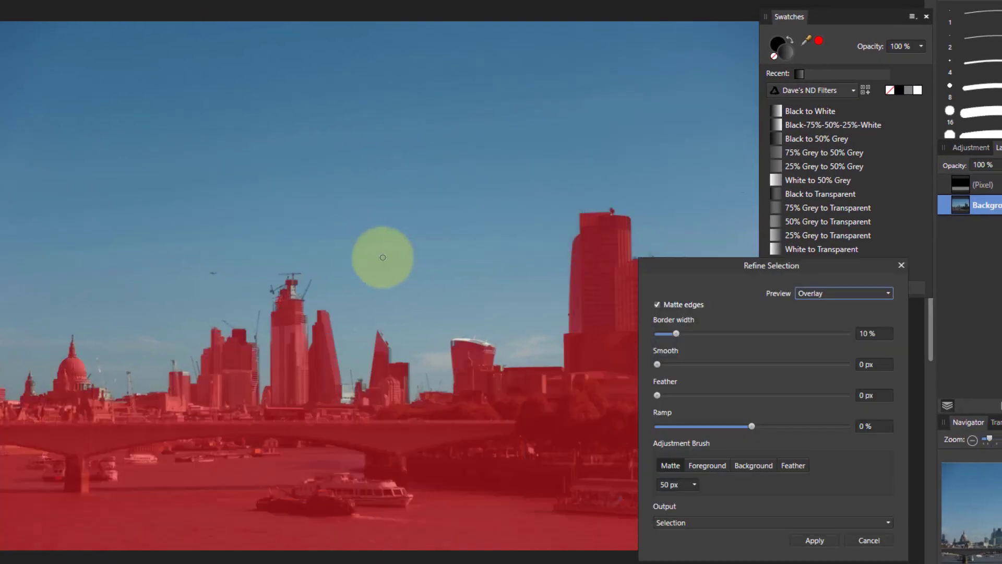
left_click(586, 369)
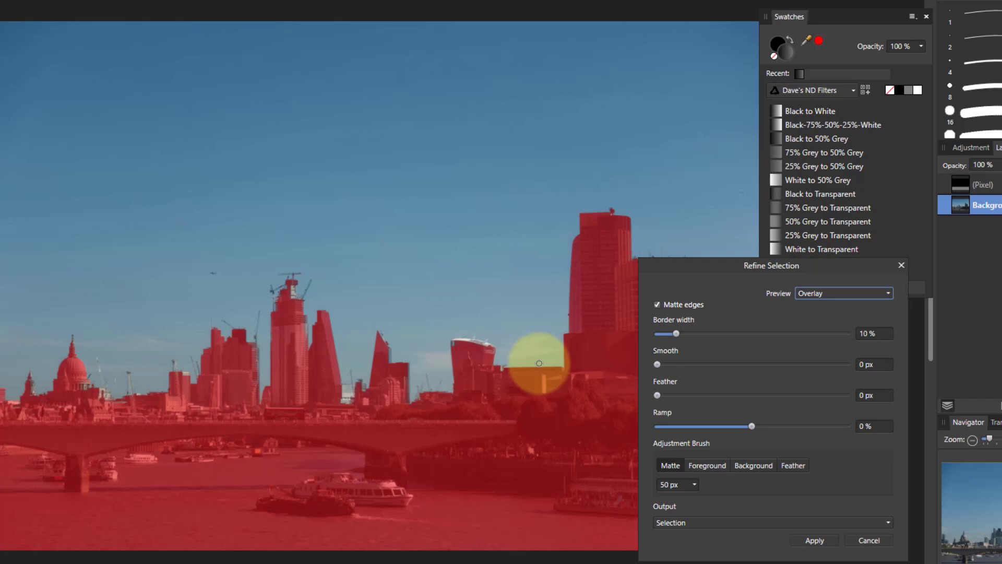
left_click(819, 542)
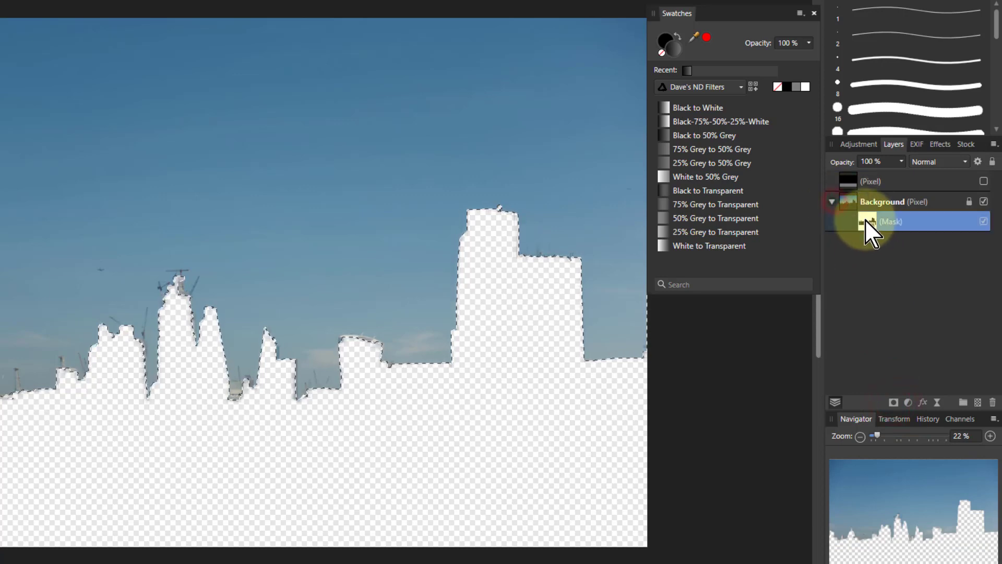
- Detach the sky mask from Background, deselect, show the gradient layer and drop the mask onto it
left_click_drag(865, 219, 869, 236)
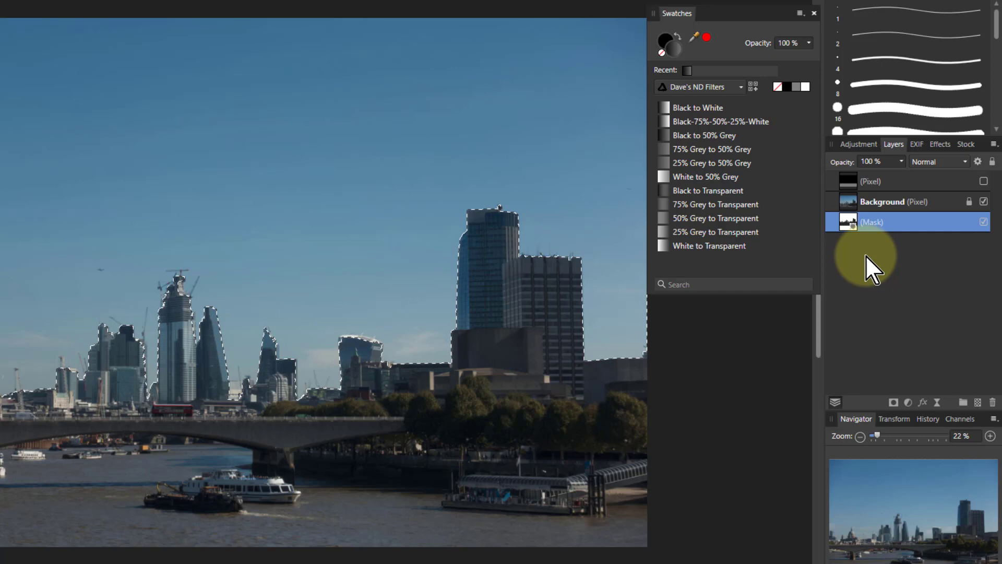
key("ctrl+d")
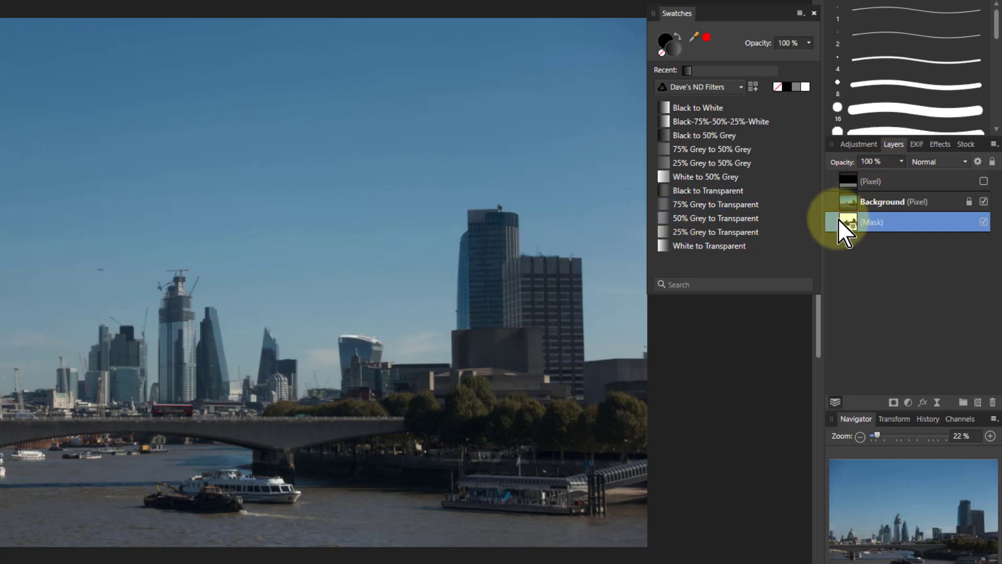
left_click(984, 182)
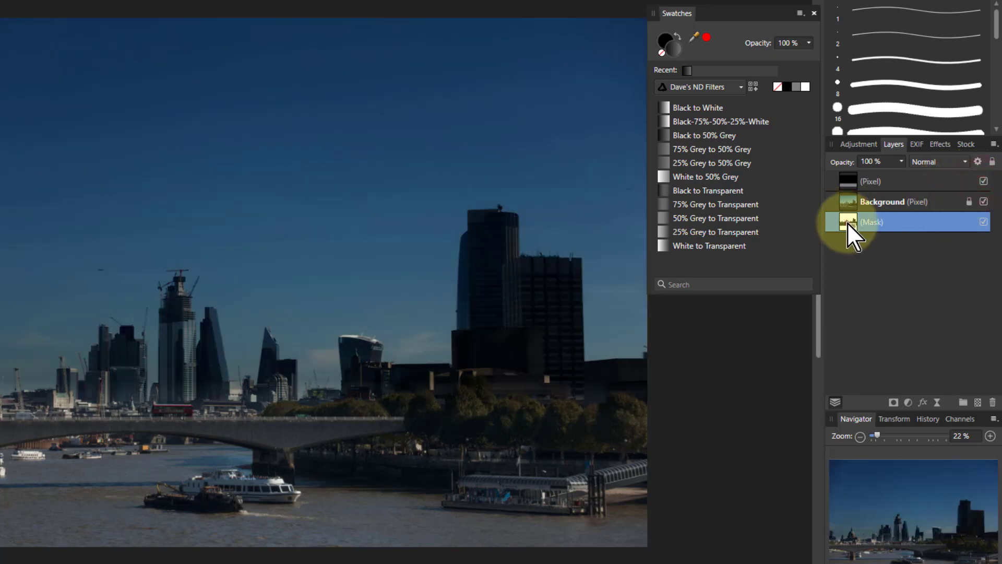
left_click_drag(848, 223, 857, 177)
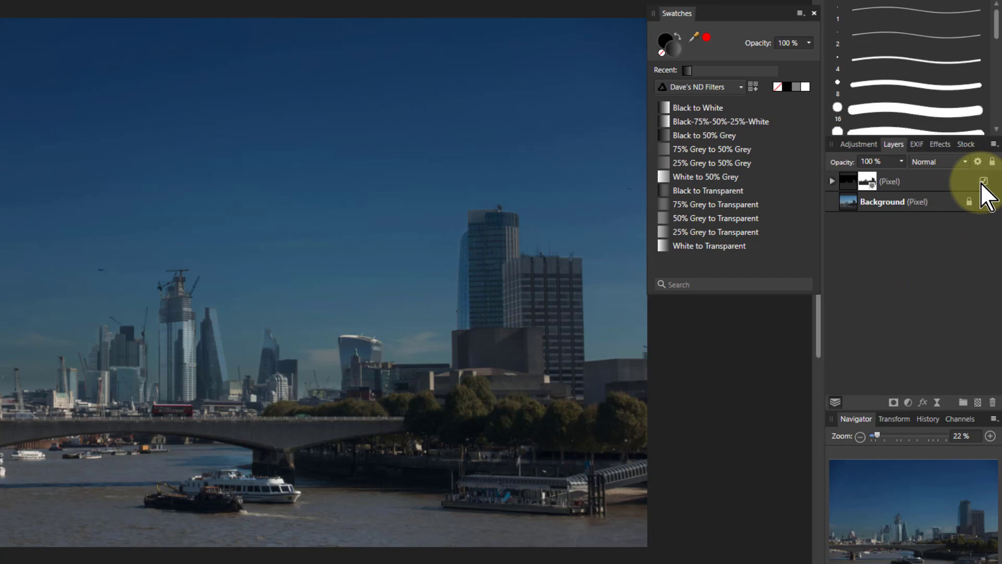
left_click(850, 202)
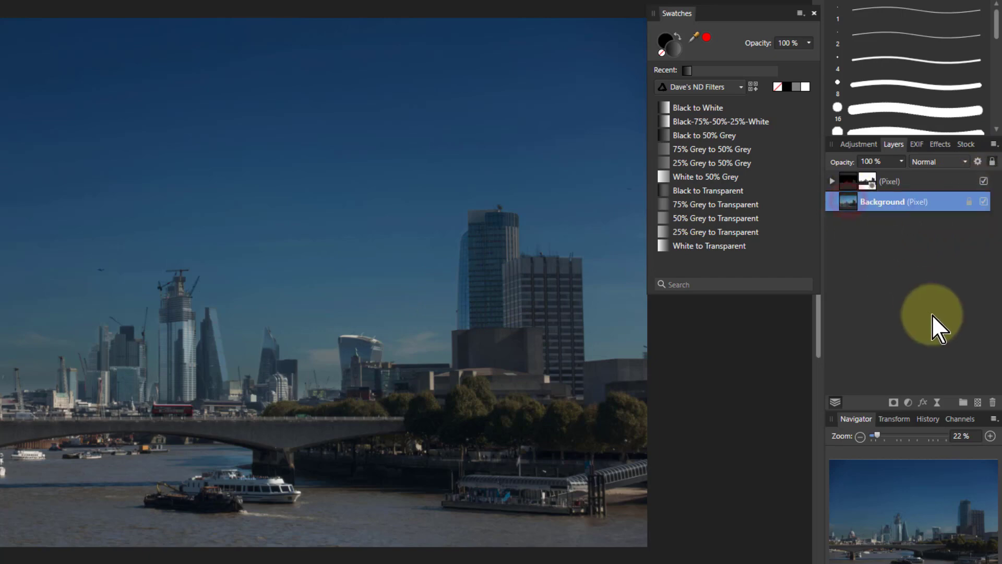
- Add a Curves adjustment to Background and bend the curve upward to brighten the photo
left_click(908, 403)
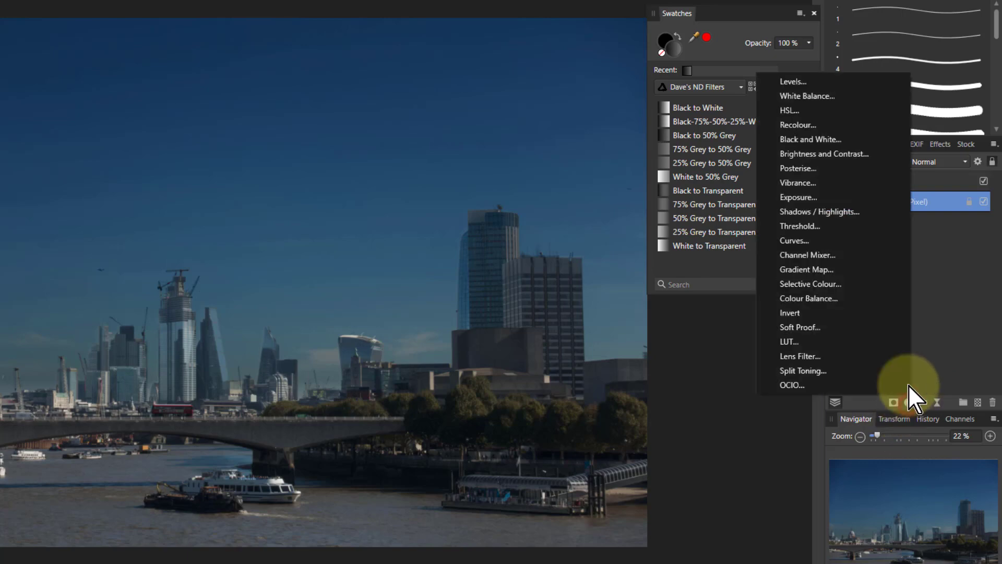
left_click(799, 241)
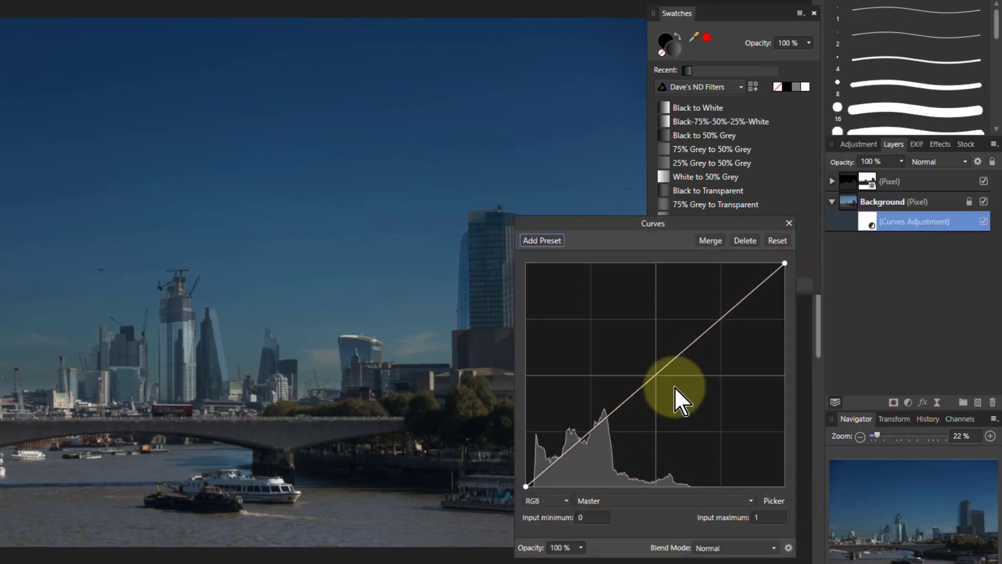
left_click_drag(667, 364, 642, 352)
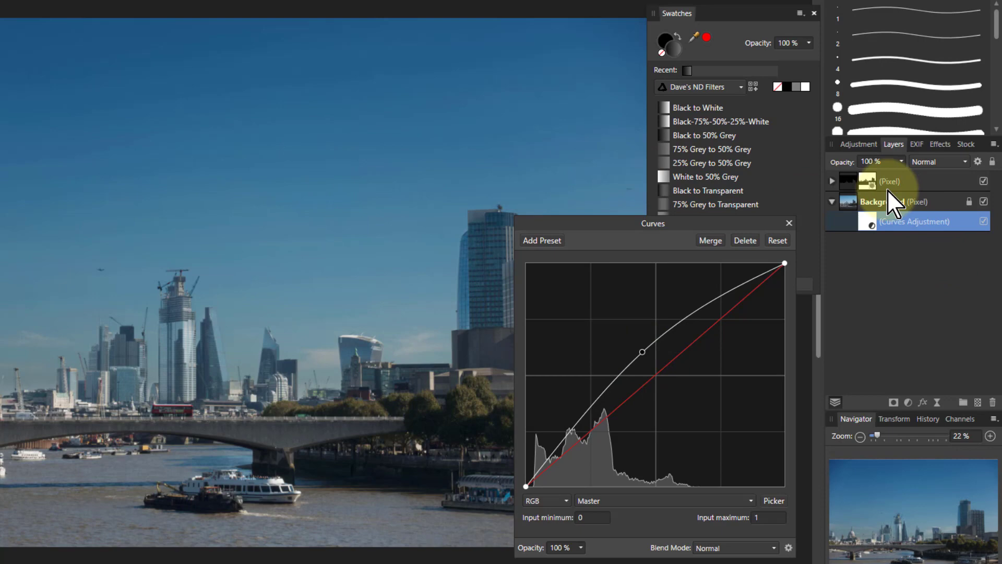
- Set the sky gradient layer's blend mode to Overlay
left_click(843, 184)
left_click(933, 161)
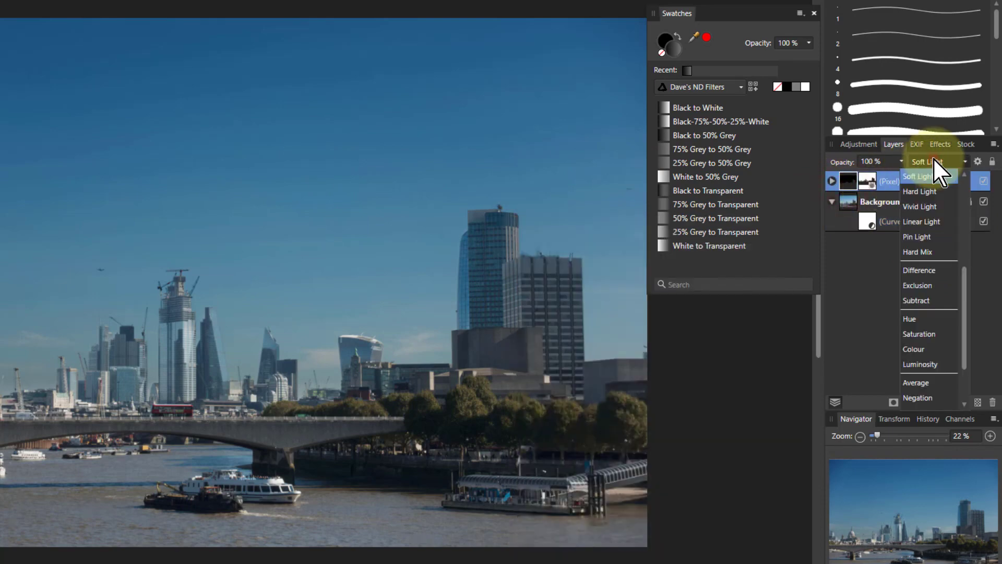
scroll(924, 196, "up", 1)
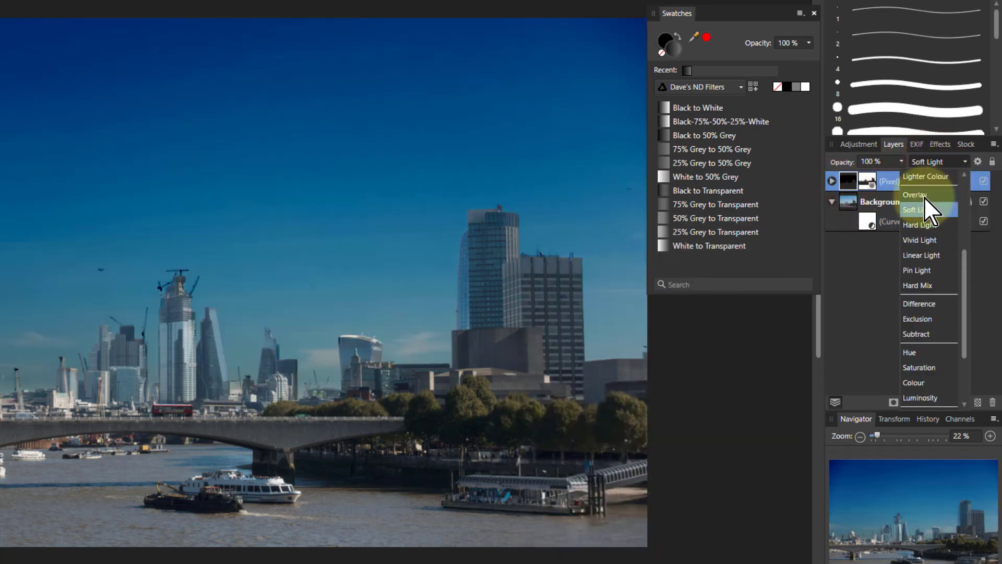
left_click(924, 196)
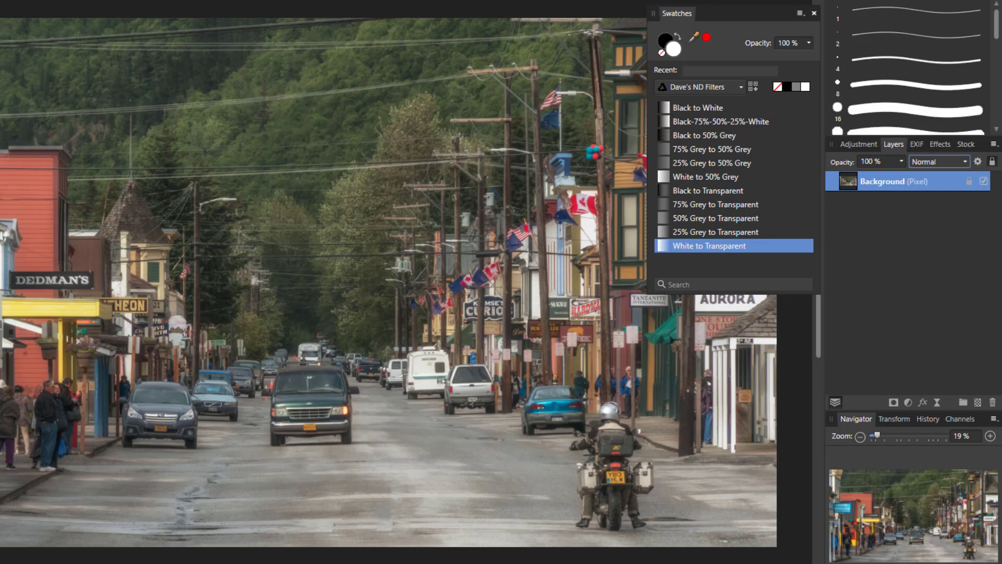
- Add a new pixel layer and draw a White to Transparent gradient from the sky down to the cars
key("g")
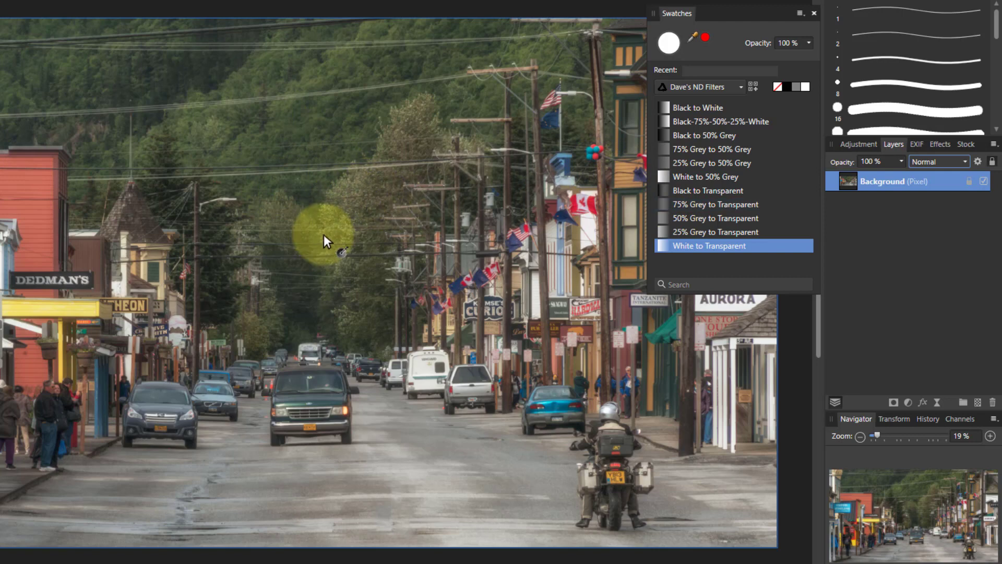
left_click(977, 402)
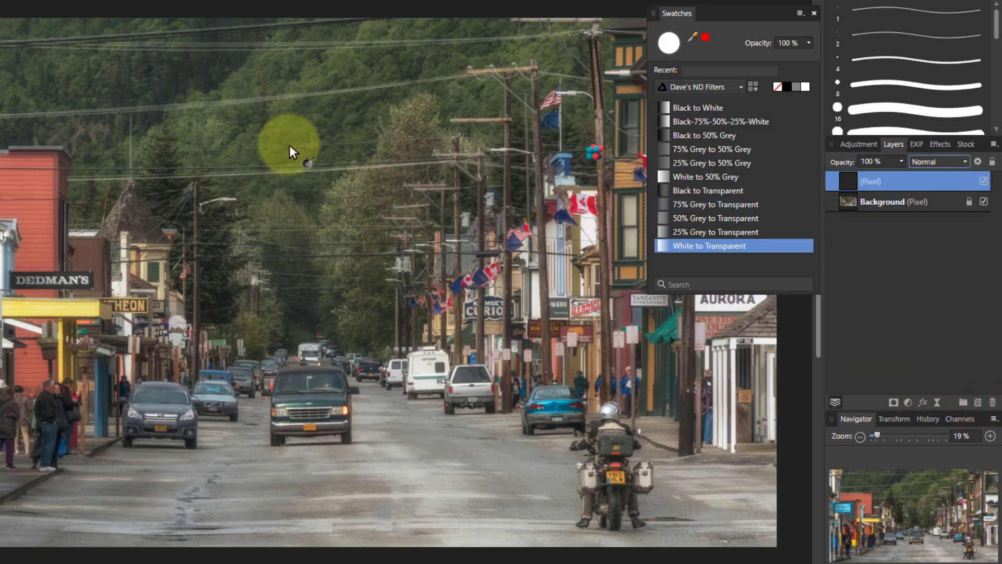
left_click_drag(305, 158, 306, 372)
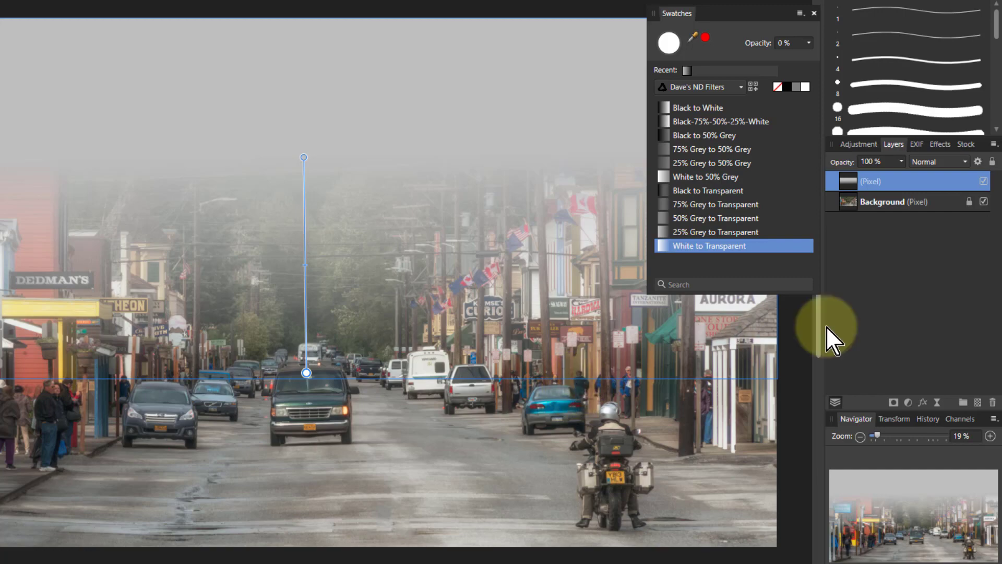
- Set the fog gradient layer to Hard Light and drag its white fade further down the street
left_click(934, 158)
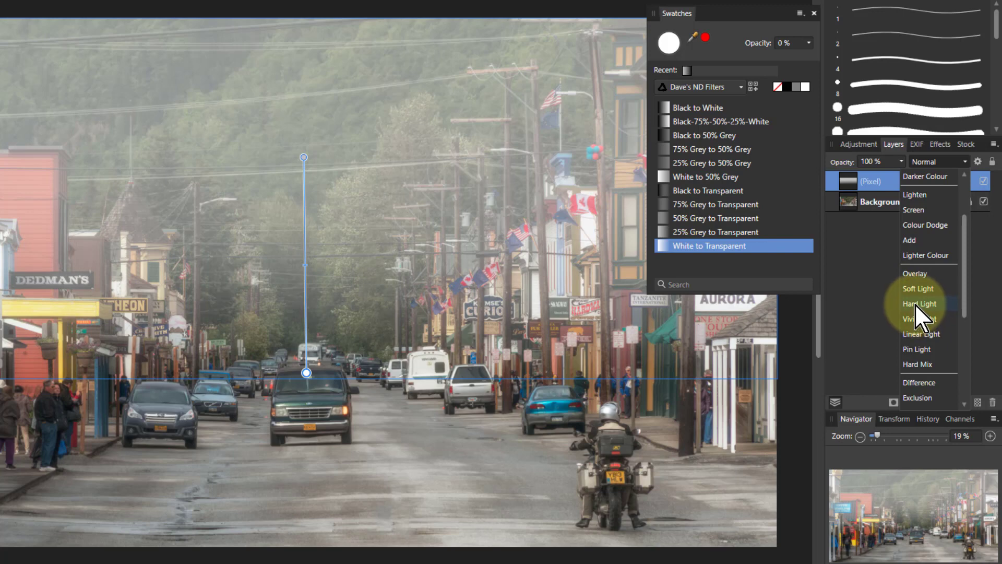
left_click(915, 303)
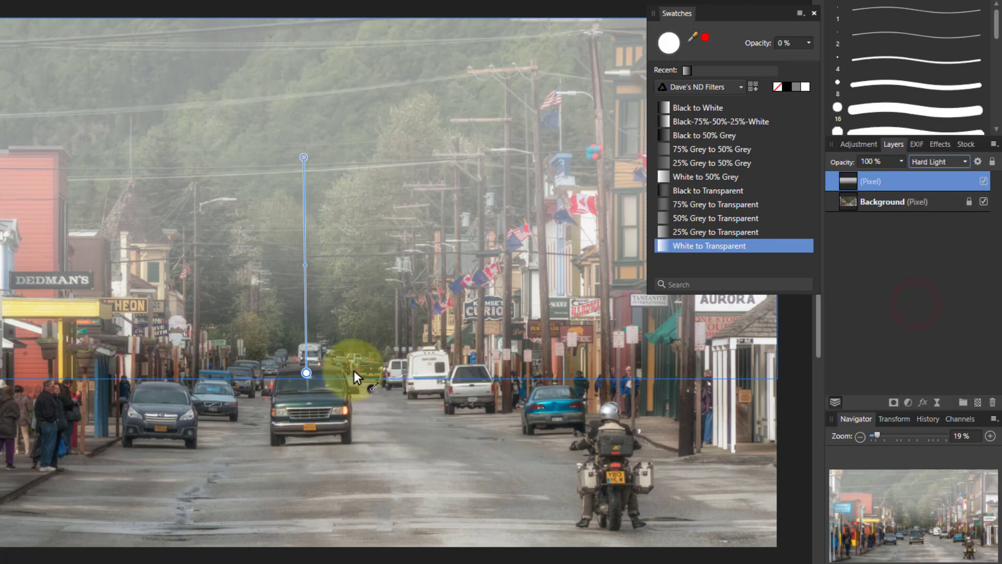
left_click_drag(307, 373, 305, 415)
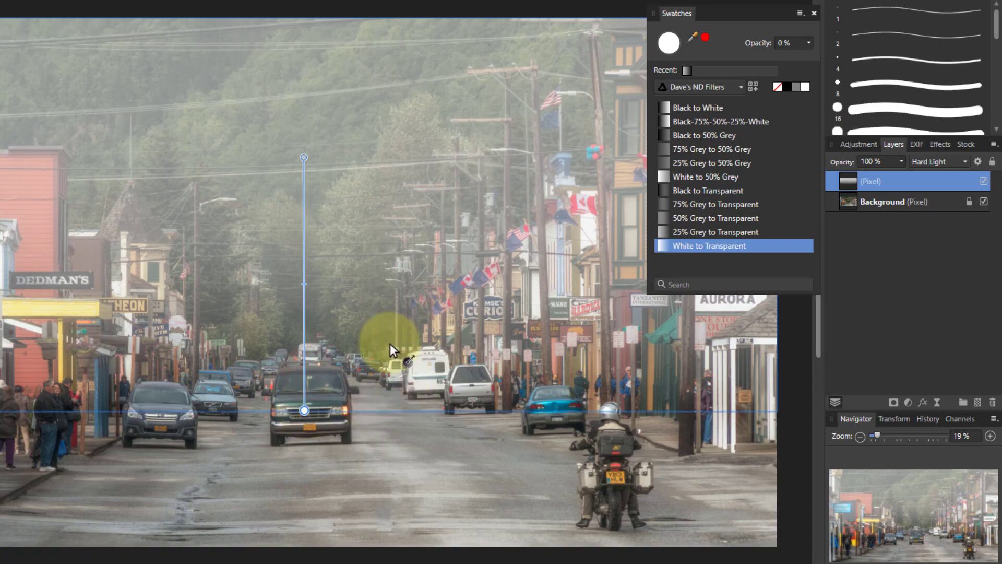